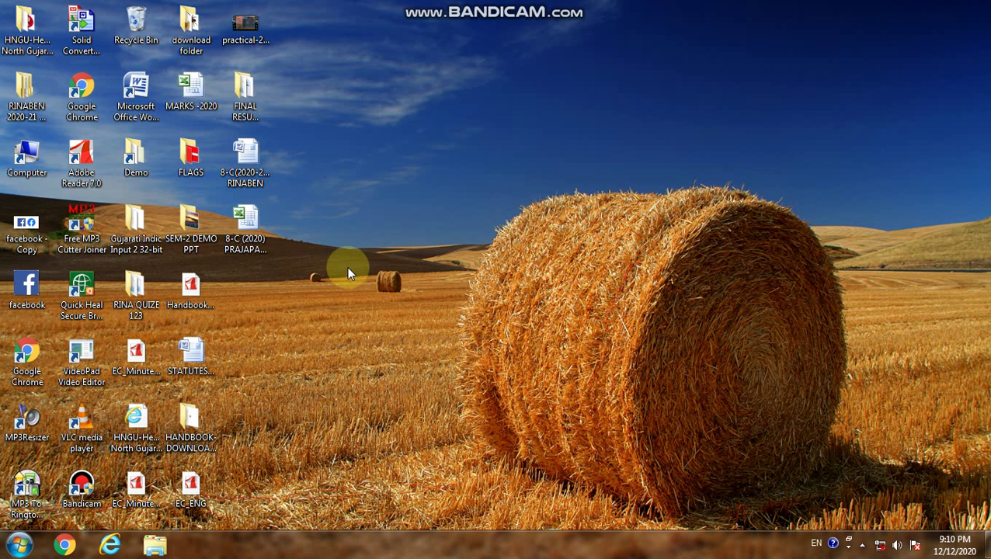
Start Microsoft Office Excel 2007 and open the MARKSHEET workbook from the recent documents
{"action": "left_click", "coordinate": [18, 544]}
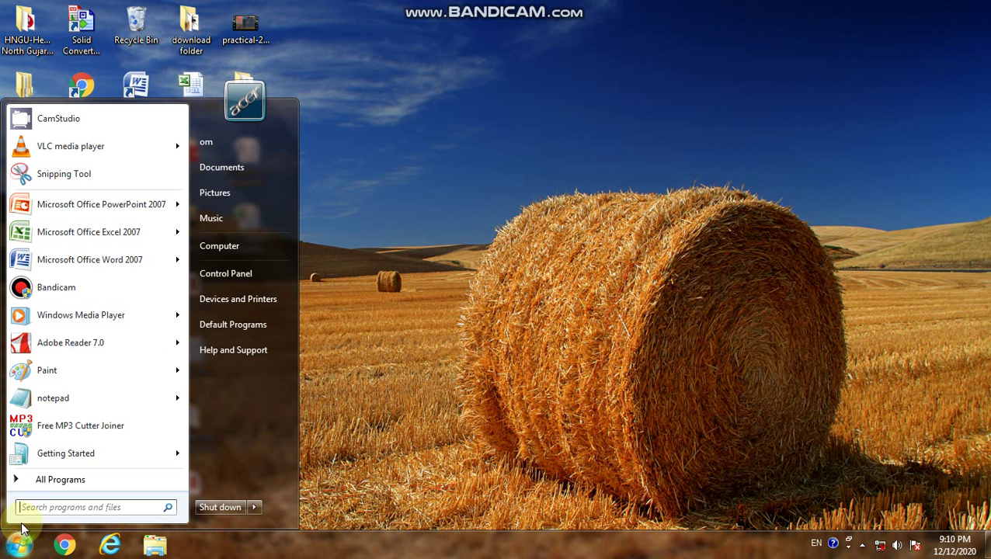
{"action": "left_click", "coordinate": [93, 233]}
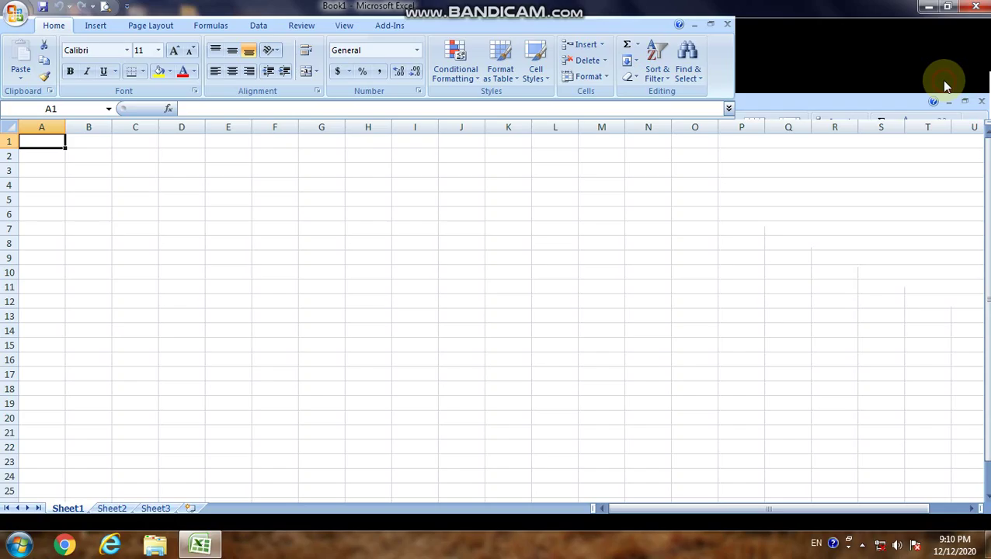
{"action": "left_click", "coordinate": [946, 80]}
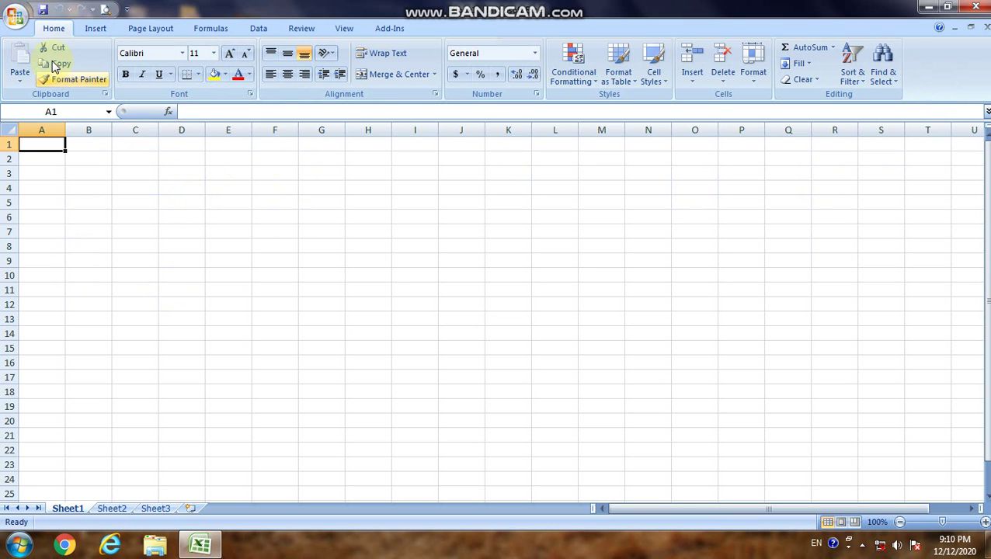
{"action": "left_click", "coordinate": [16, 20]}
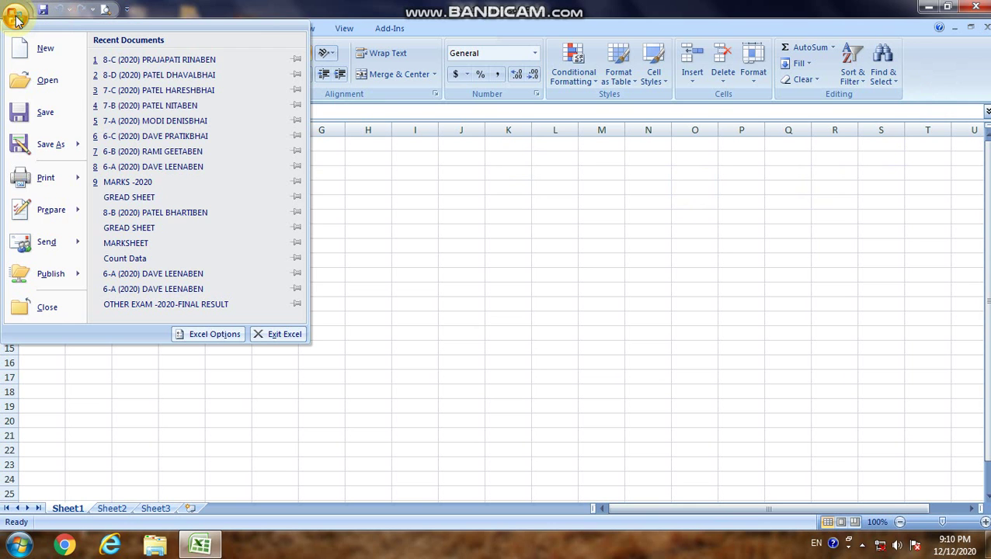
{"action": "mouse_move", "coordinate": [46, 144]}
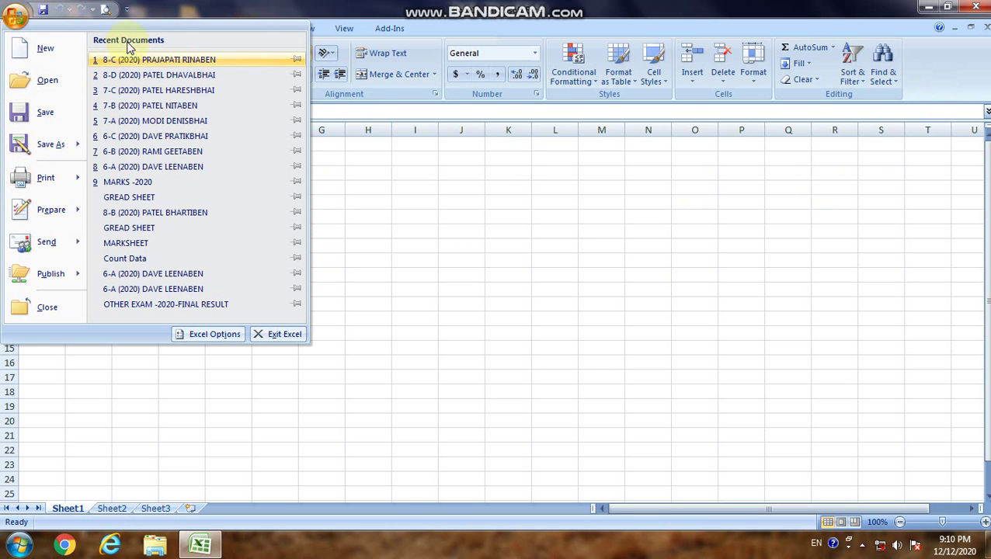
{"action": "left_click", "coordinate": [125, 244]}
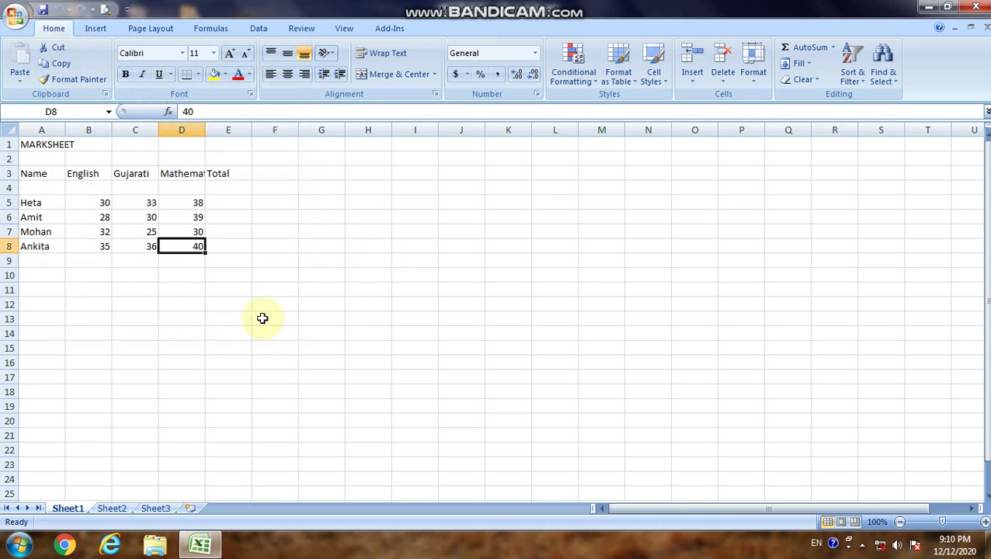
Set the Gujarati mark in cell C7 to 35, then save the workbook and dismiss any system prompt
{"action": "left_click", "coordinate": [134, 234]}
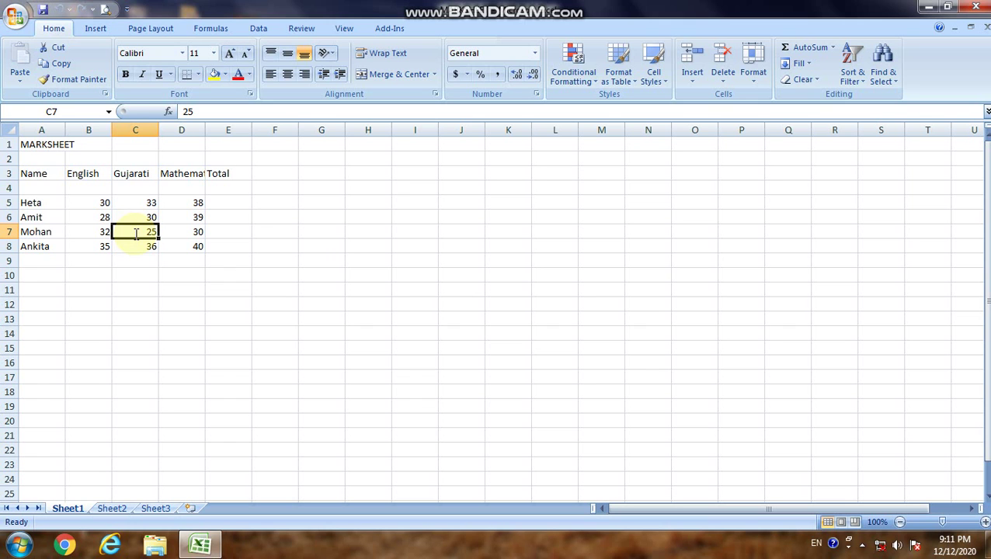
{"action": "double_click", "coordinate": [136, 233]}
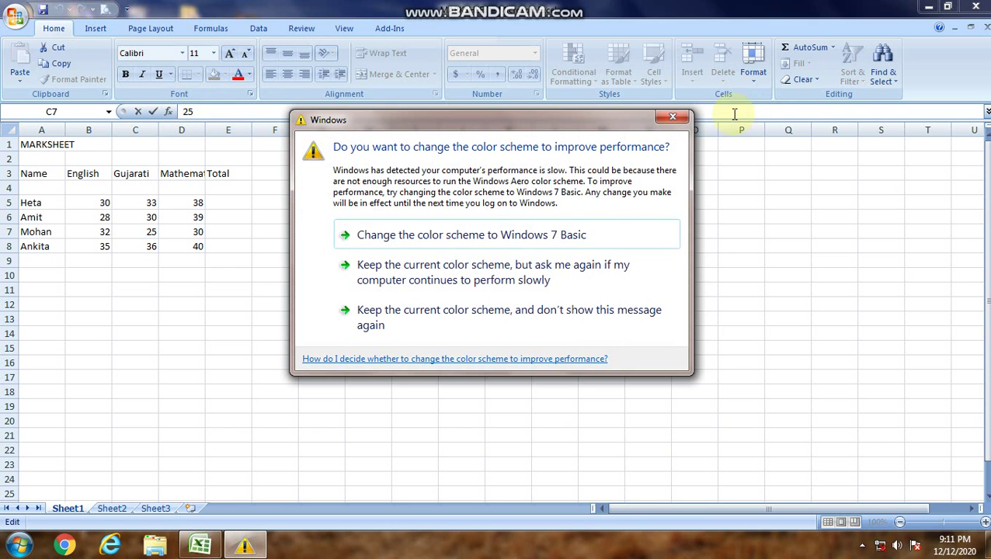
{"action": "left_click", "coordinate": [673, 117]}
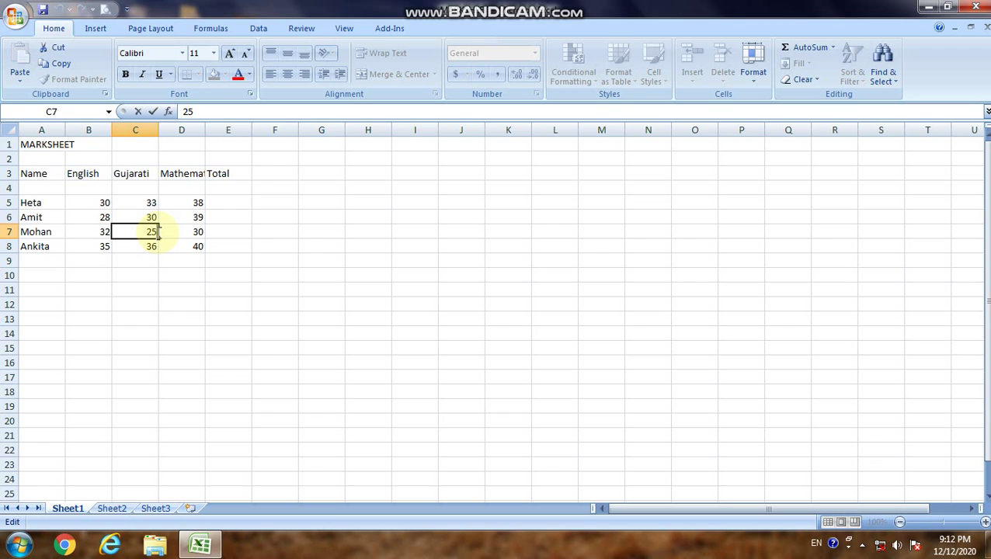
{"action": "key", "text": "BackSpace"}
{"action": "key", "text": "BackSpace"}
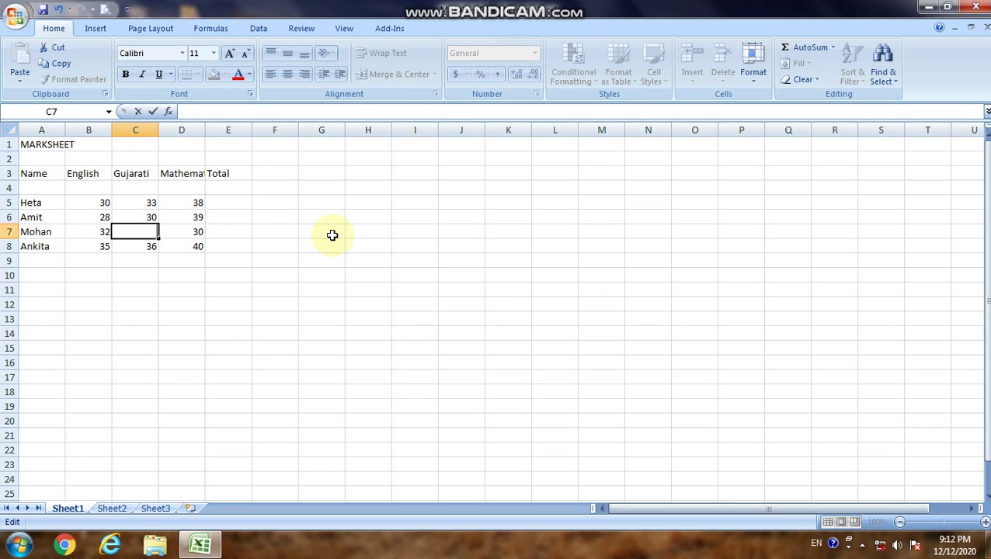
{"action": "type", "text": "35"}
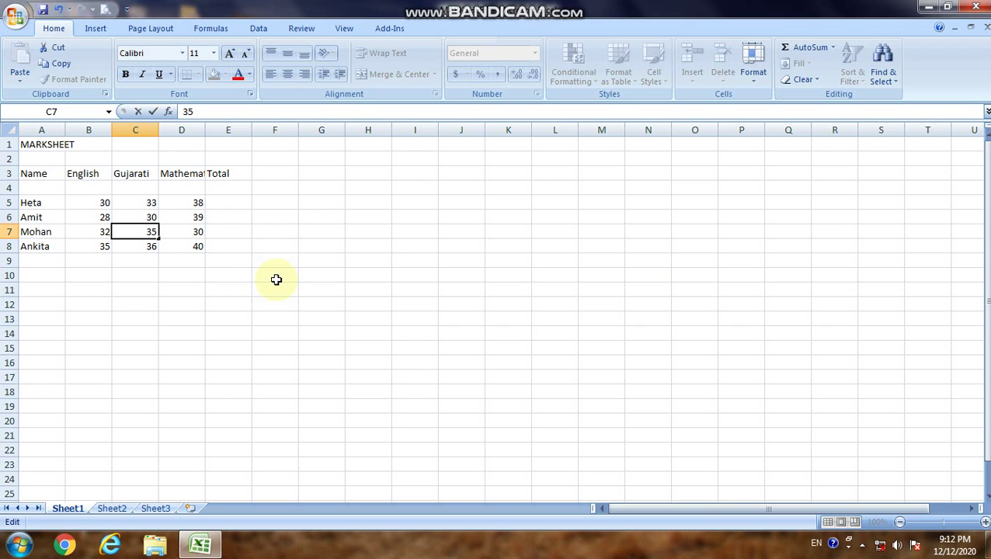
{"action": "key", "text": "Return"}
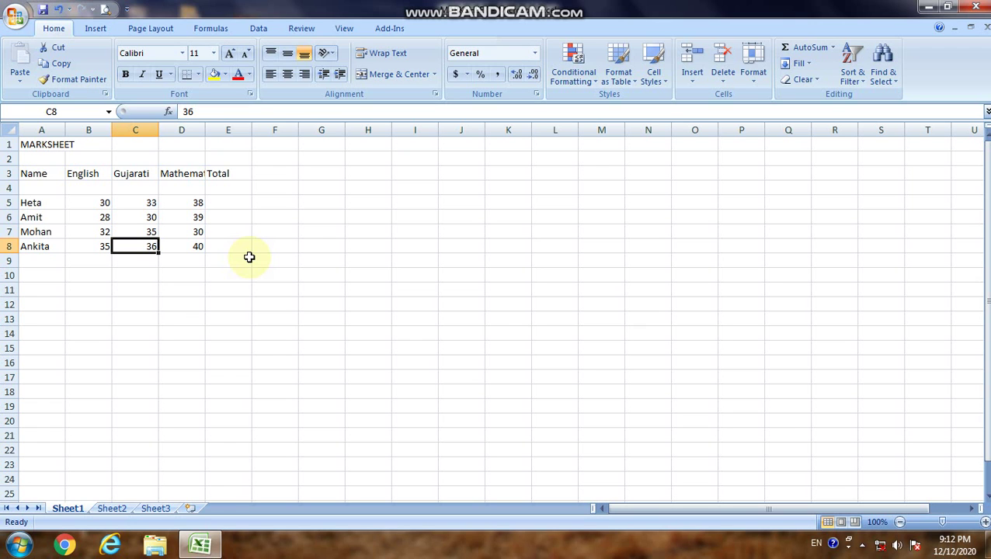
{"action": "left_click", "coordinate": [43, 11]}
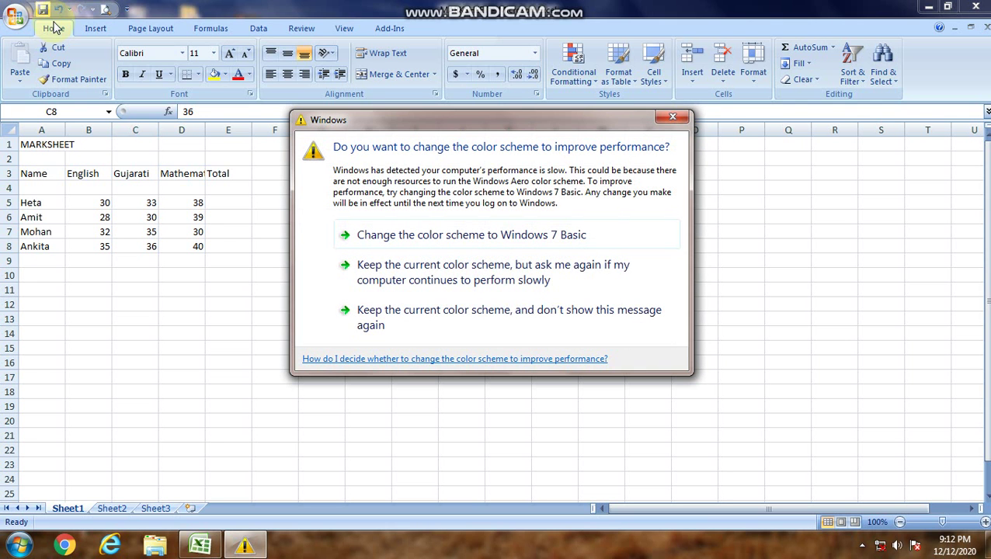
{"action": "left_click", "coordinate": [673, 116]}
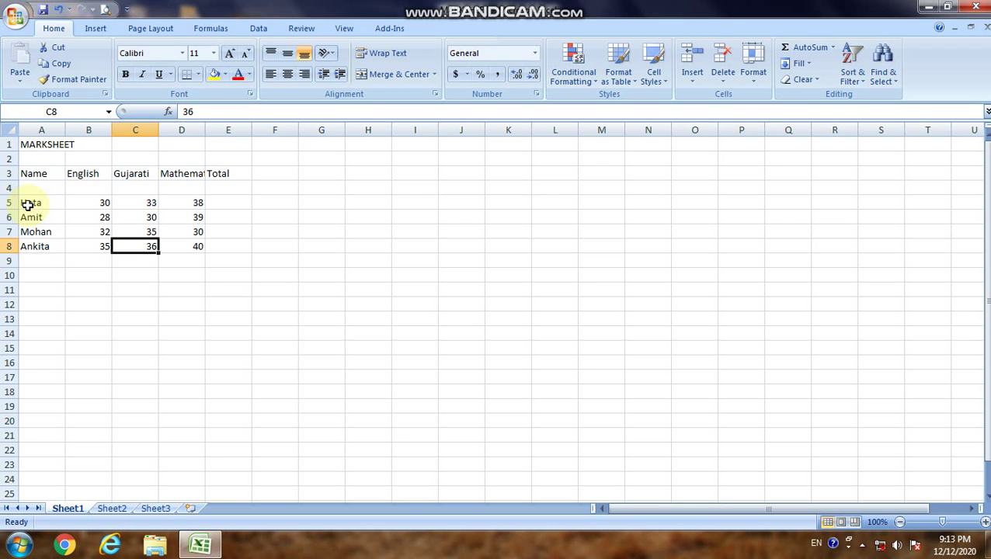
{"action": "left_click_drag", "start_coordinate": [25, 201], "coordinate": [148, 234]}
{"action": "left_click", "coordinate": [673, 117]}
{"action": "left_click", "coordinate": [35, 202]}
{"action": "left_click_drag", "start_coordinate": [35, 202], "coordinate": [193, 248]}
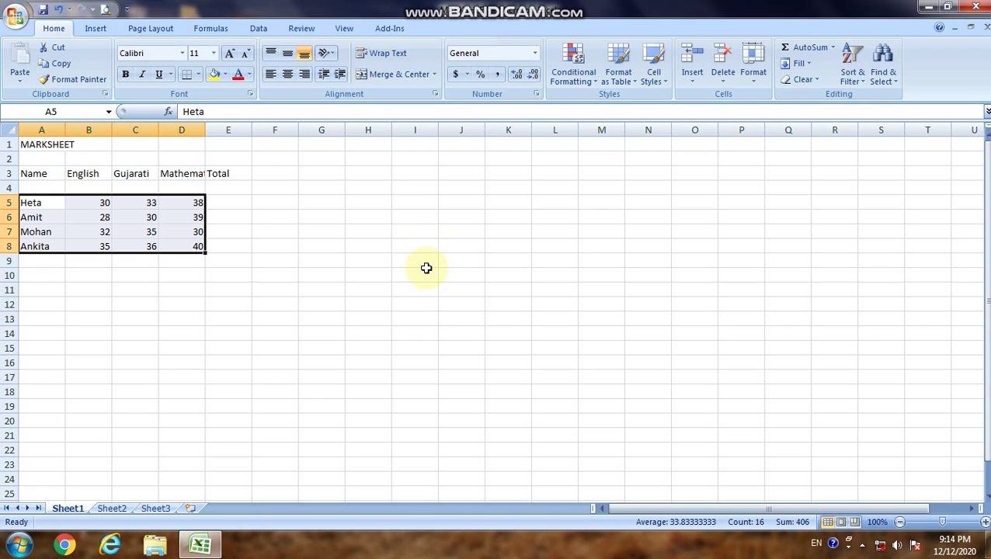
{"action": "left_click", "coordinate": [303, 305]}
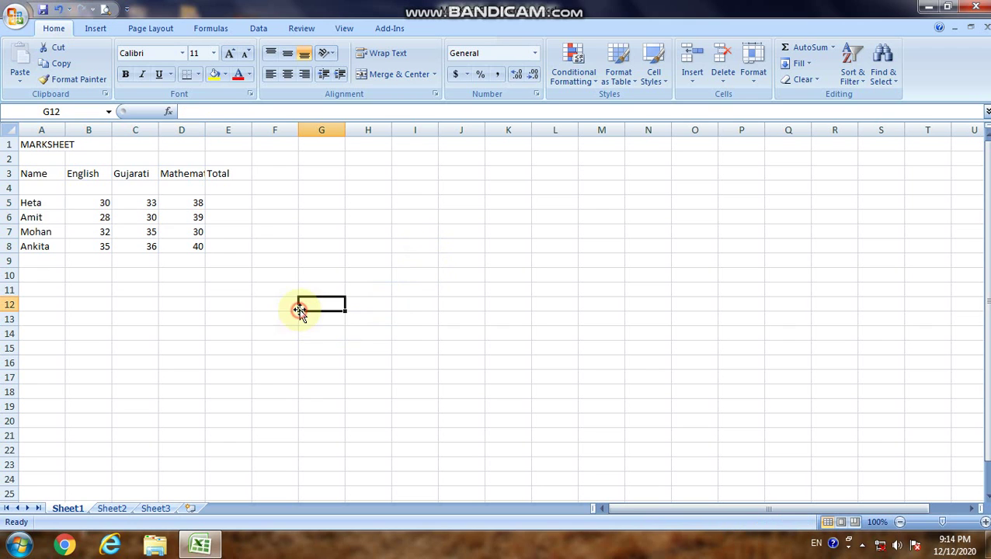
Sort the student rows in A5:D8 by name from A to Z
{"action": "left_click", "coordinate": [26, 203]}
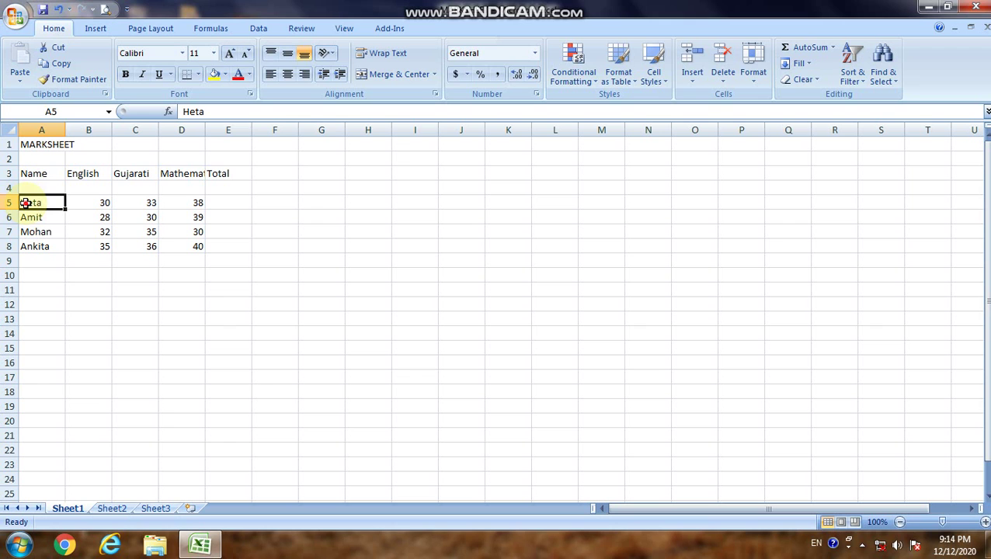
{"action": "left_click_drag", "start_coordinate": [26, 203], "coordinate": [185, 240]}
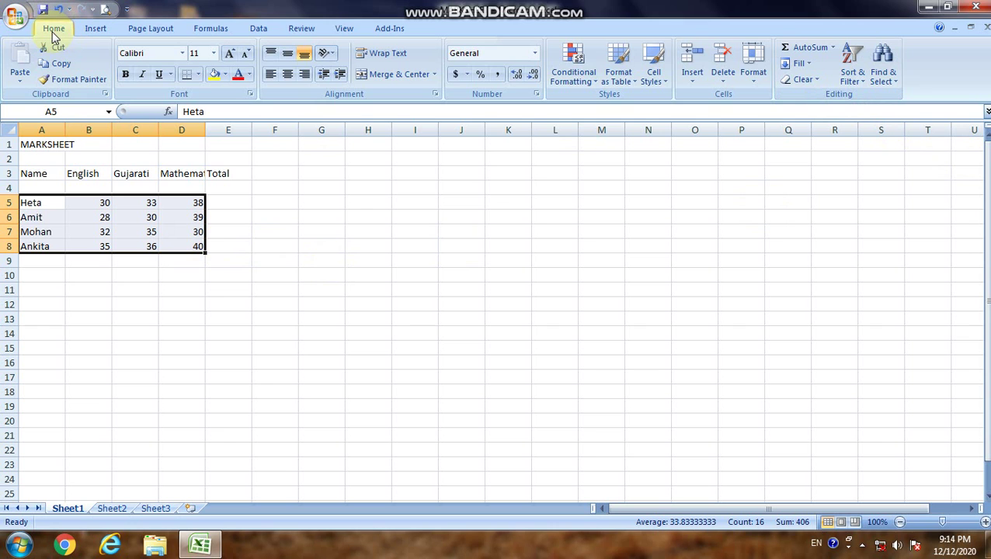
{"action": "left_click", "coordinate": [61, 64]}
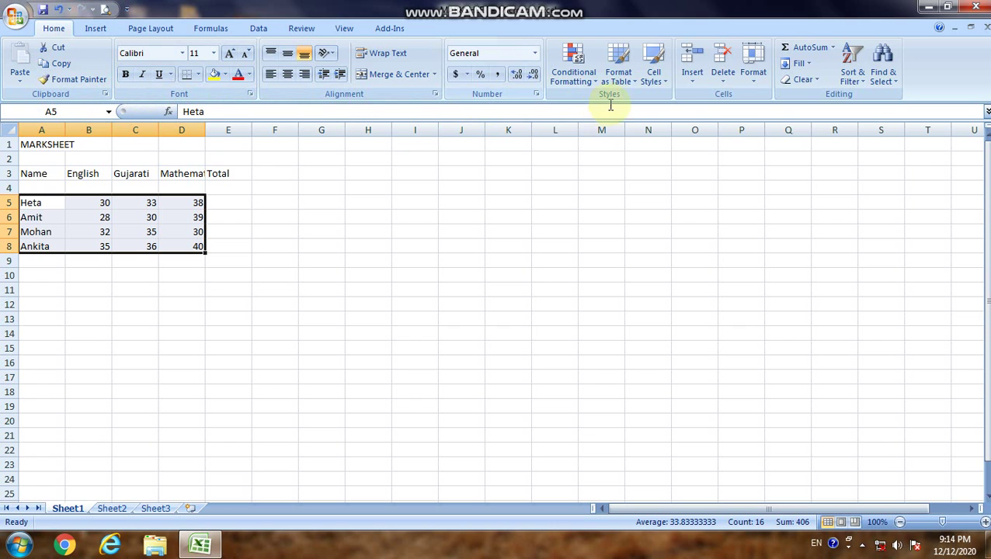
{"action": "left_click", "coordinate": [852, 76]}
{"action": "left_click", "coordinate": [852, 76]}
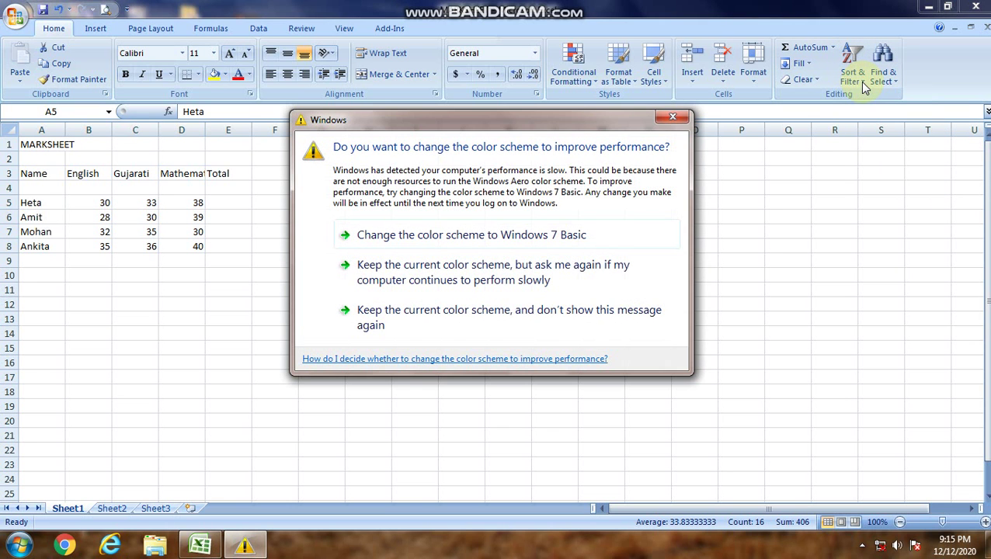
{"action": "left_click", "coordinate": [673, 120]}
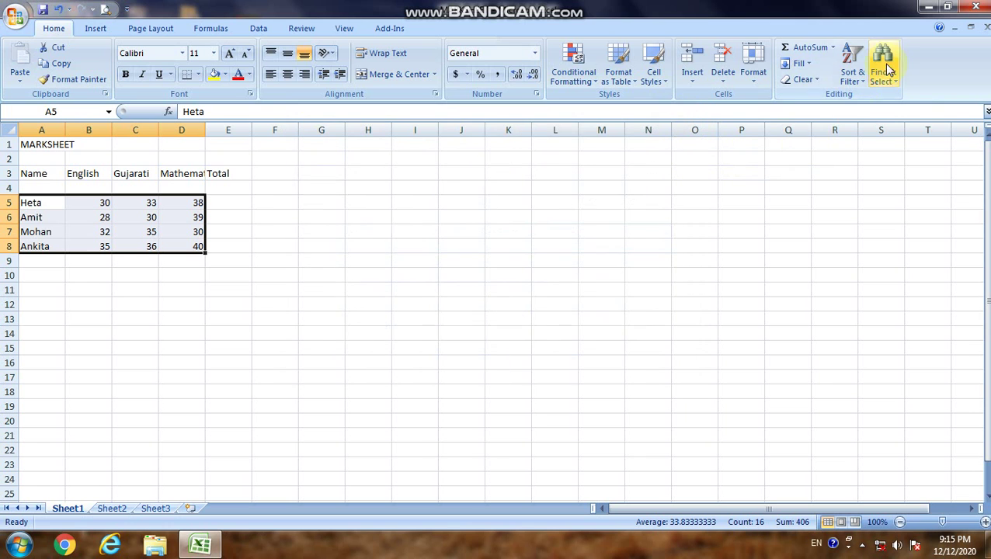
{"action": "left_click", "coordinate": [870, 87]}
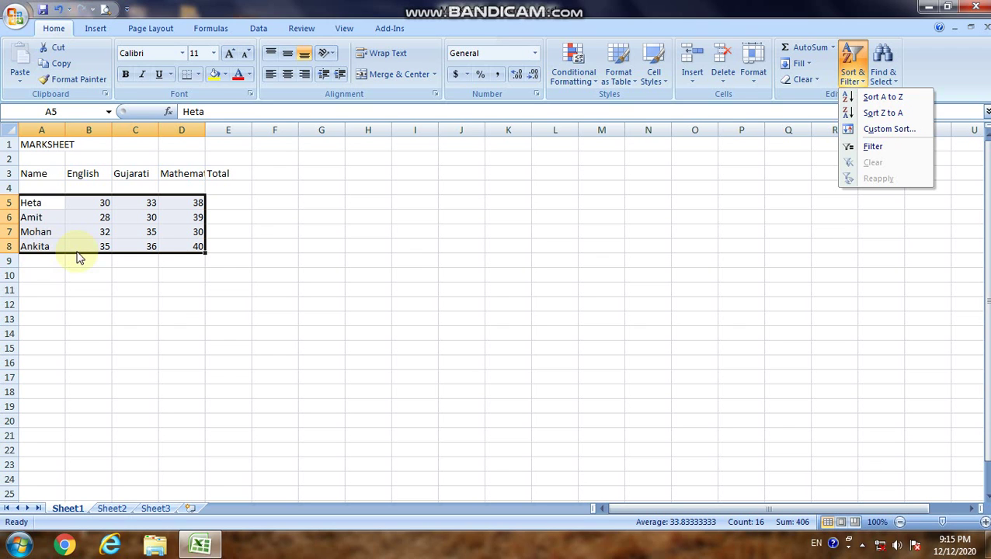
{"action": "left_click", "coordinate": [890, 102]}
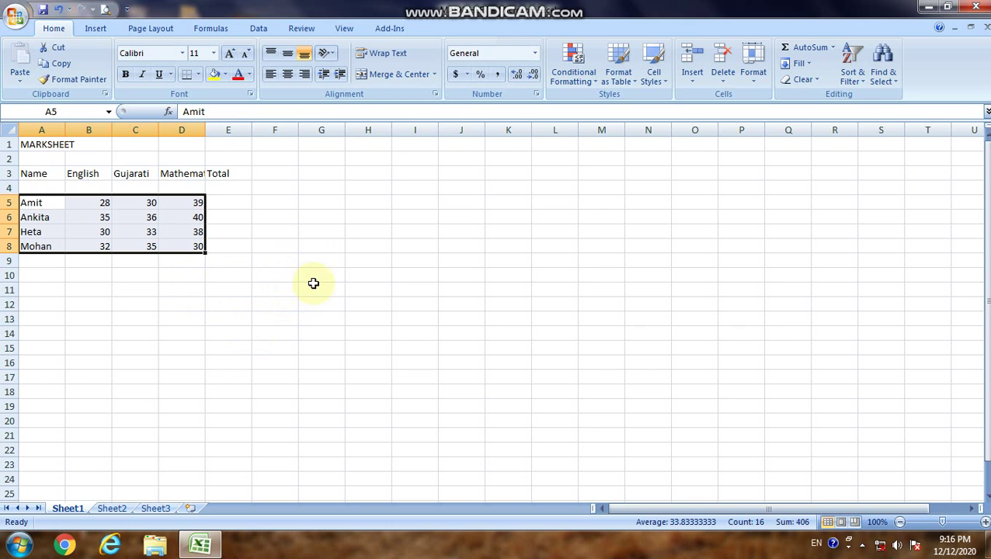
{"action": "left_click", "coordinate": [314, 287]}
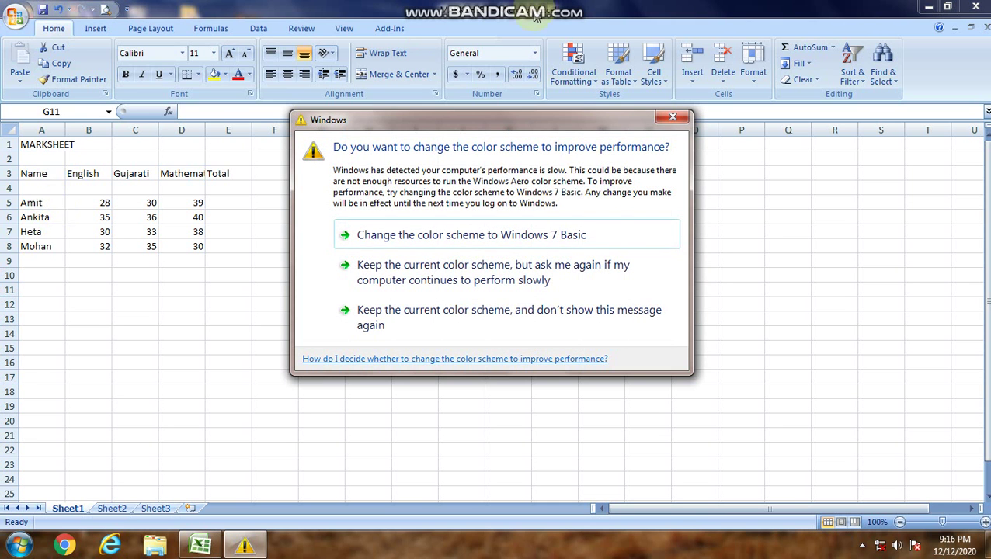
{"action": "left_click", "coordinate": [673, 117]}
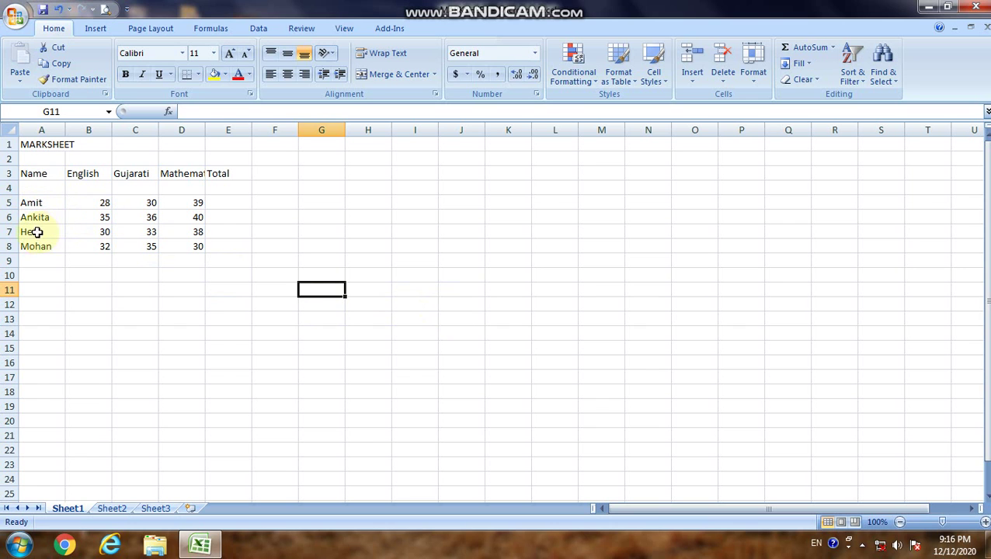
Undo the A to Z sort of the student rows and redo it
{"action": "left_click", "coordinate": [57, 10]}
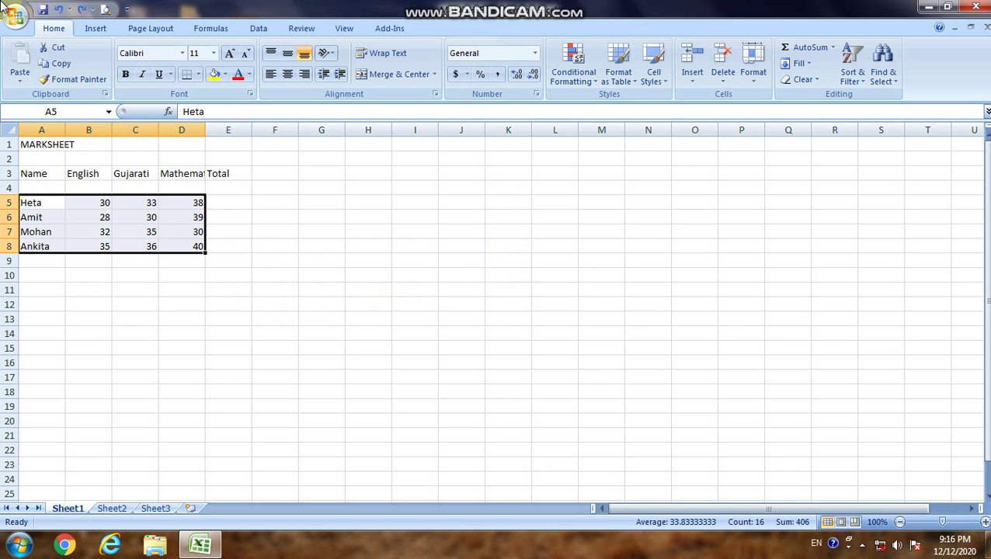
{"action": "left_click", "coordinate": [81, 11]}
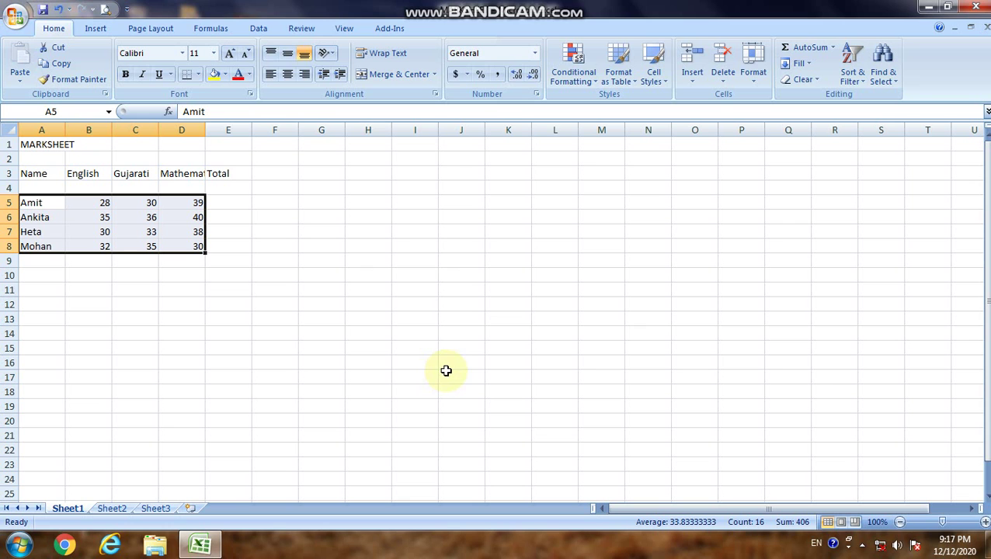
{"action": "left_click", "coordinate": [377, 299]}
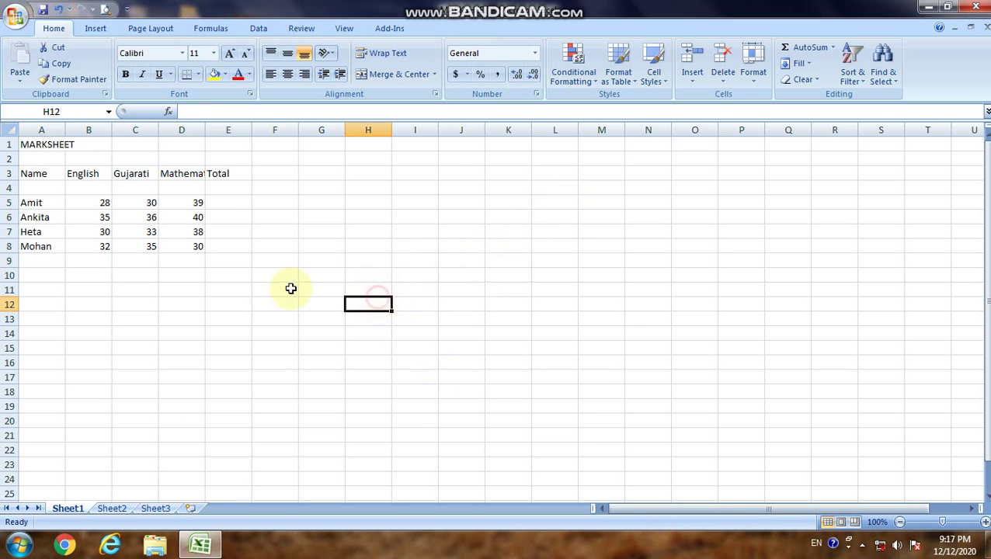
Sort the student rows in A5:D8 by name from Z to A
{"action": "left_click_drag", "start_coordinate": [29, 202], "coordinate": [195, 244]}
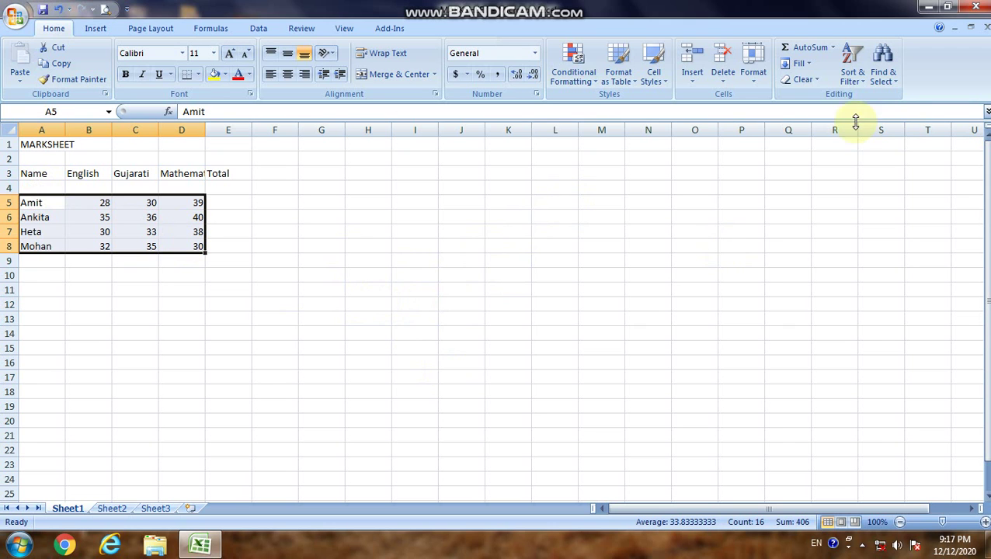
{"action": "left_click", "coordinate": [867, 82]}
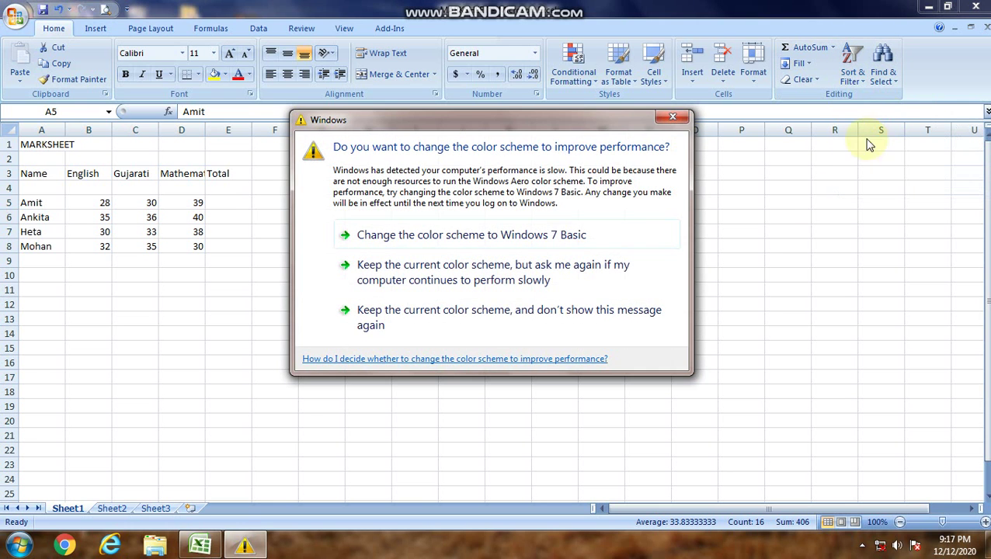
{"action": "left_click", "coordinate": [676, 120]}
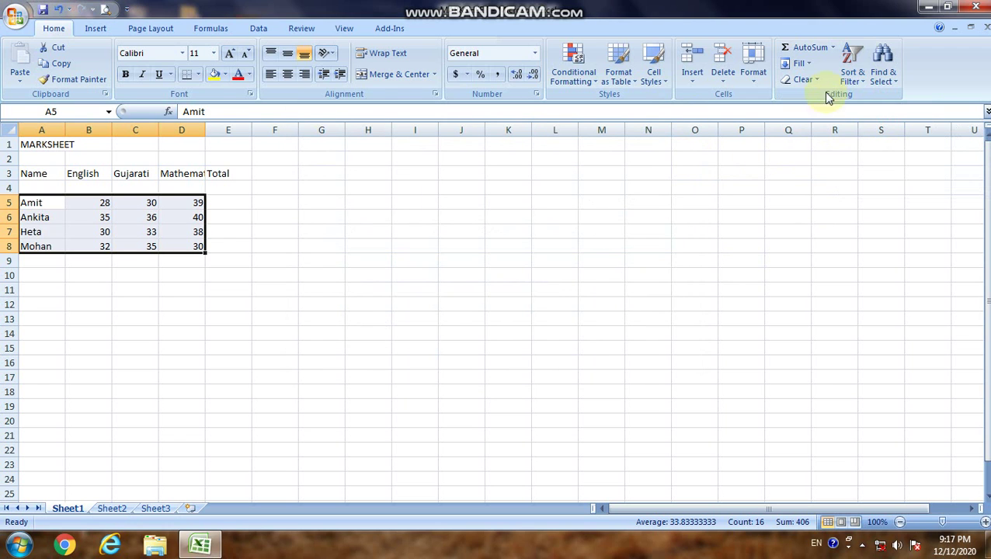
{"action": "left_click", "coordinate": [861, 82]}
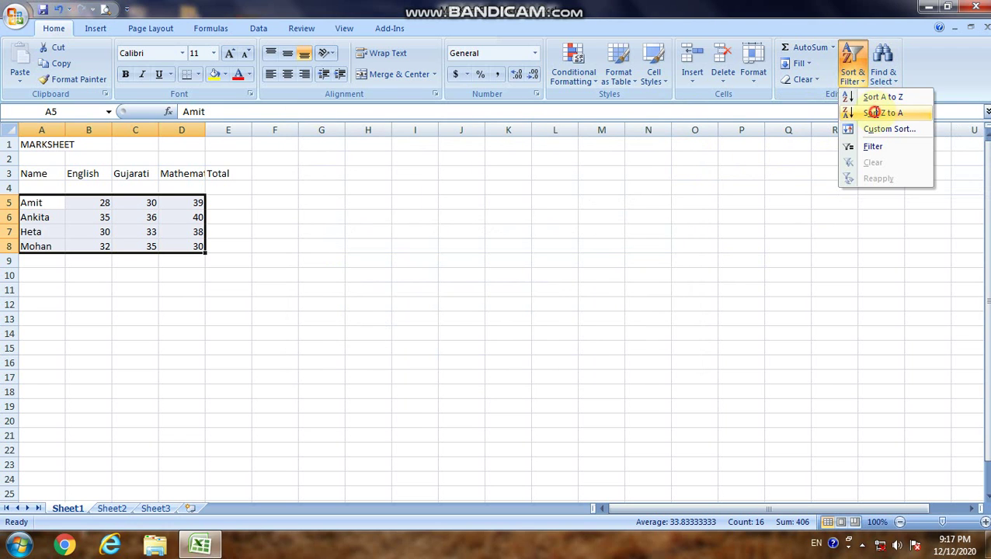
{"action": "left_click", "coordinate": [872, 115]}
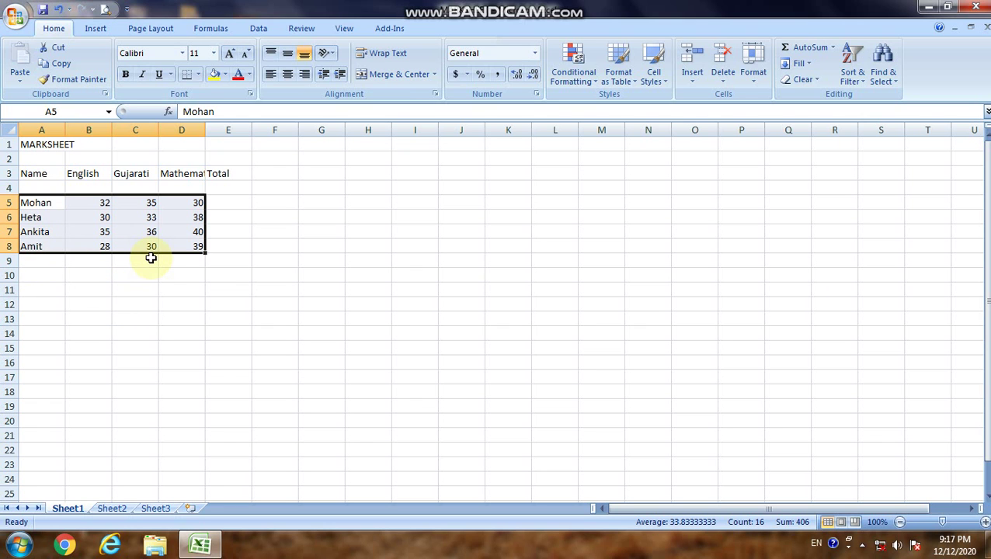